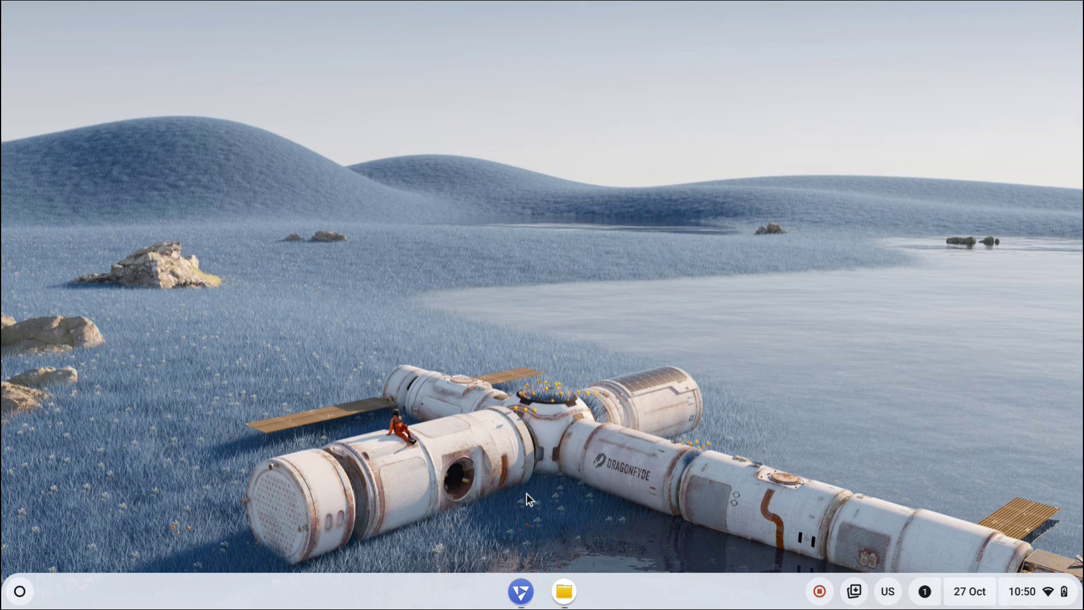
# Play the YouTube video on running FydeOS from a thumb drive, then minimize Chromium.
pyautogui.click(520, 590)
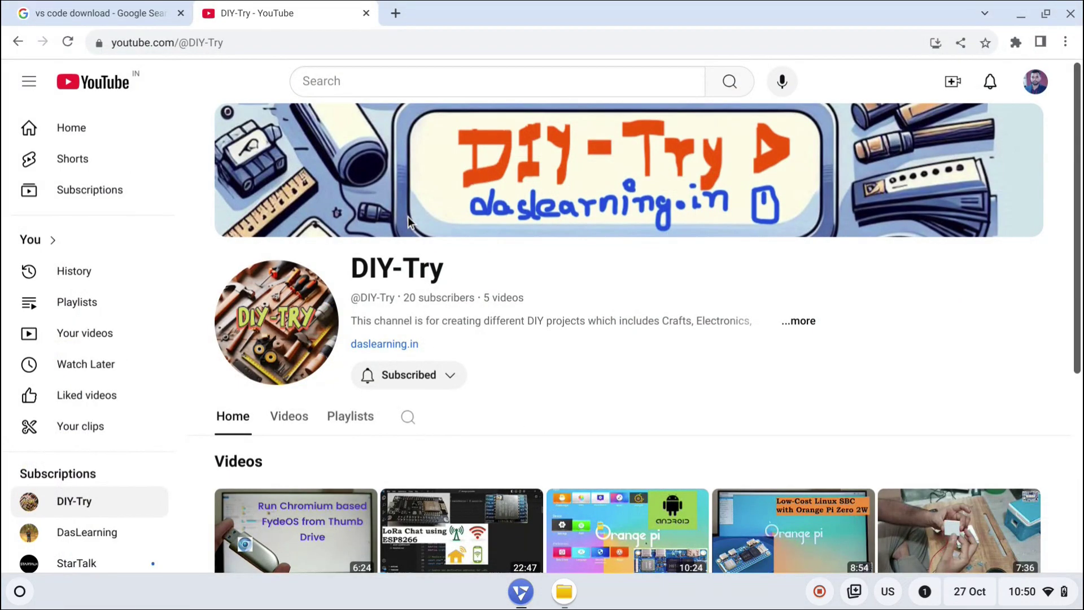
pyautogui.scroll(-3, 407, 216)
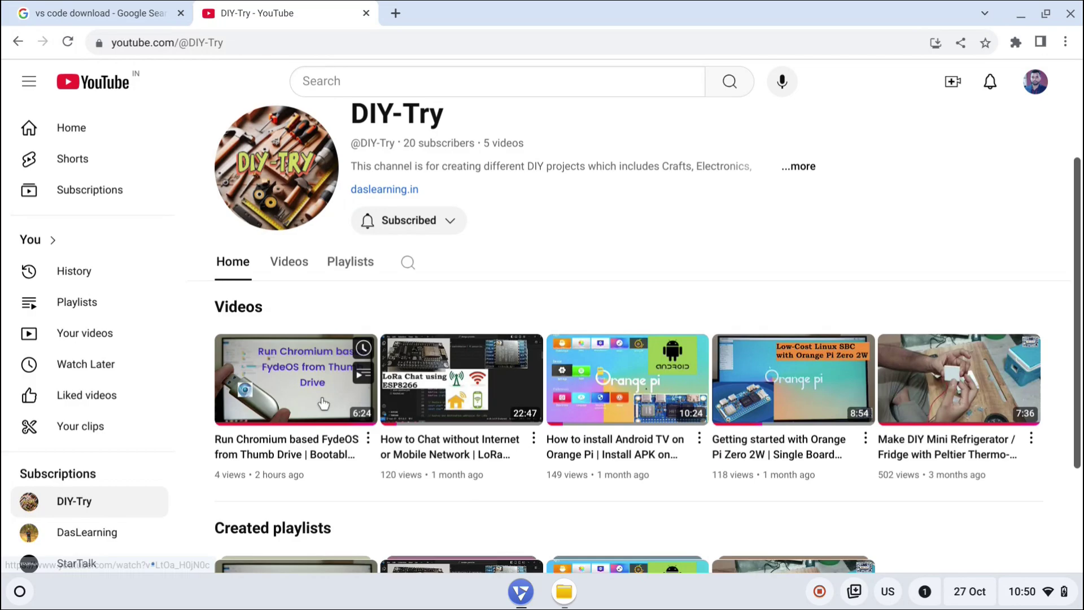
pyautogui.click(323, 403)
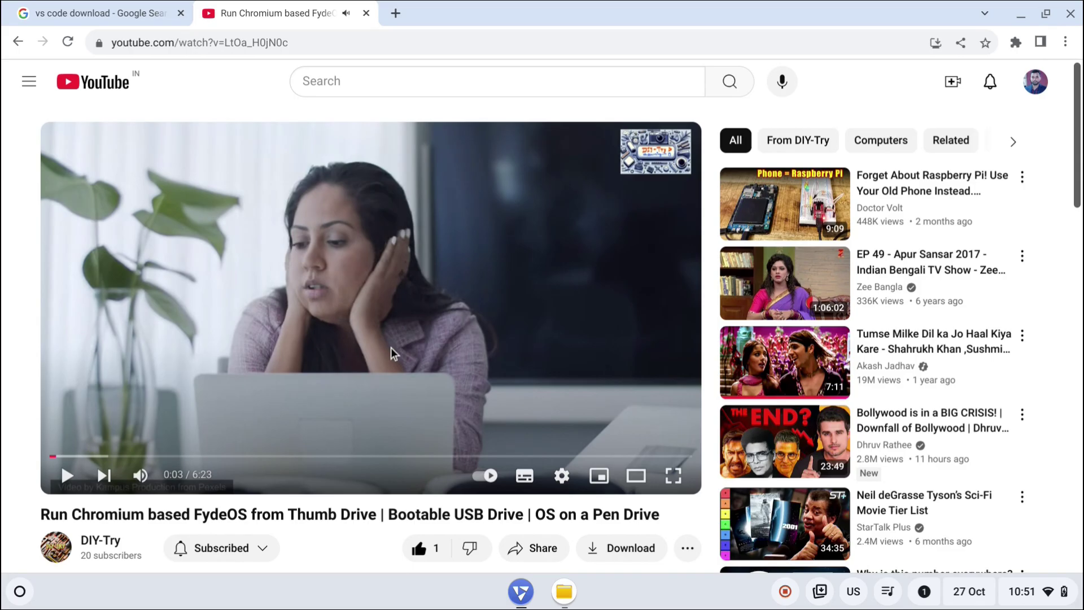
pyautogui.click(1021, 16)
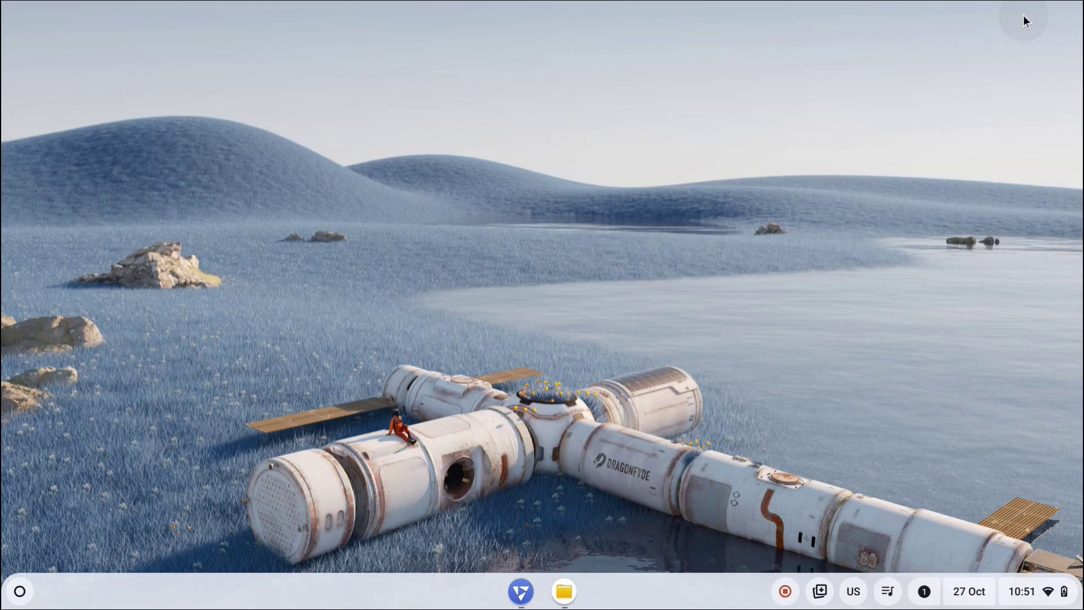
# Open the quick settings panel, then show and dismiss the power options.
pyautogui.click(1049, 599)
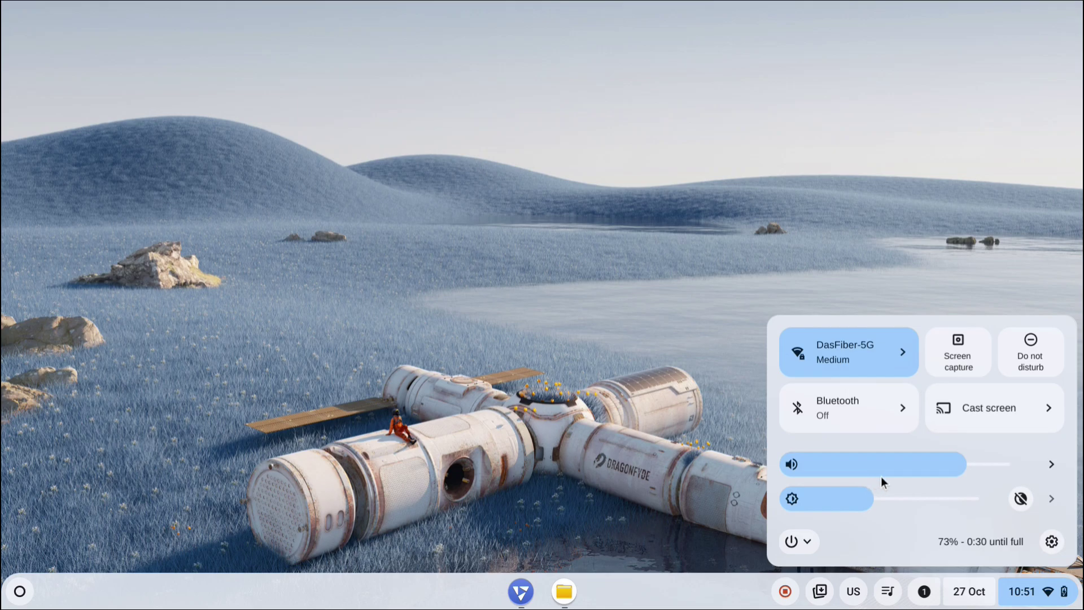
pyautogui.click(796, 541)
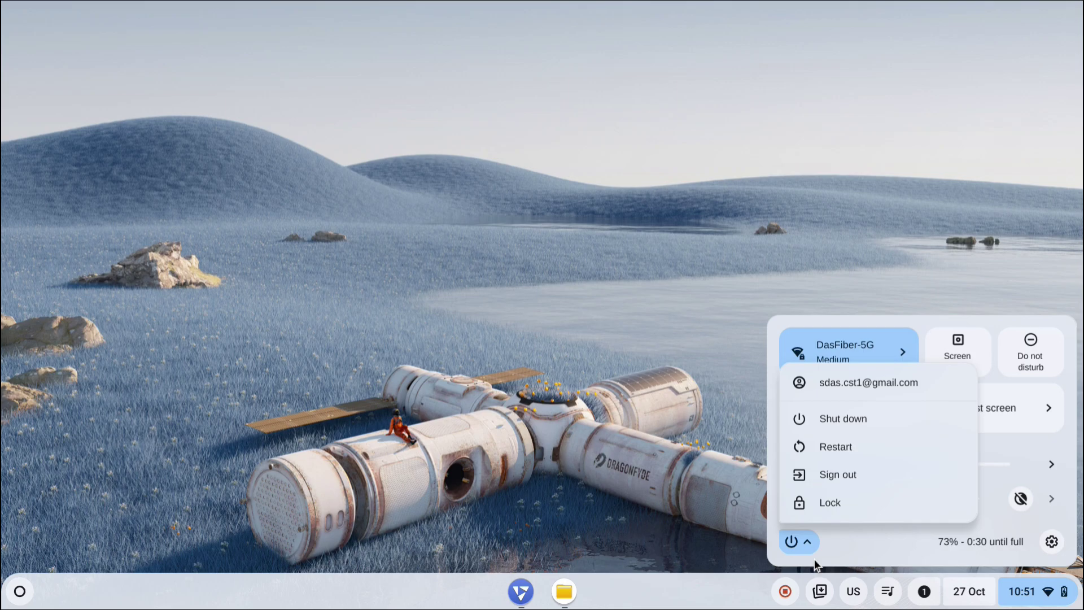
pyautogui.click(1051, 543)
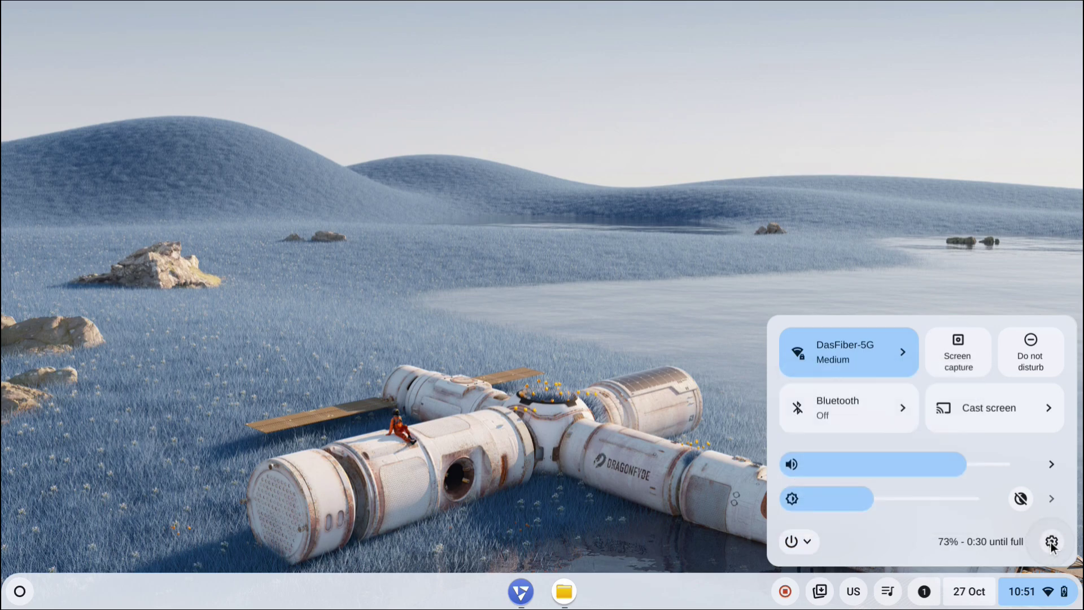
# Open the Files app, minimize it again, and bring up the app launcher.
pyautogui.click(559, 598)
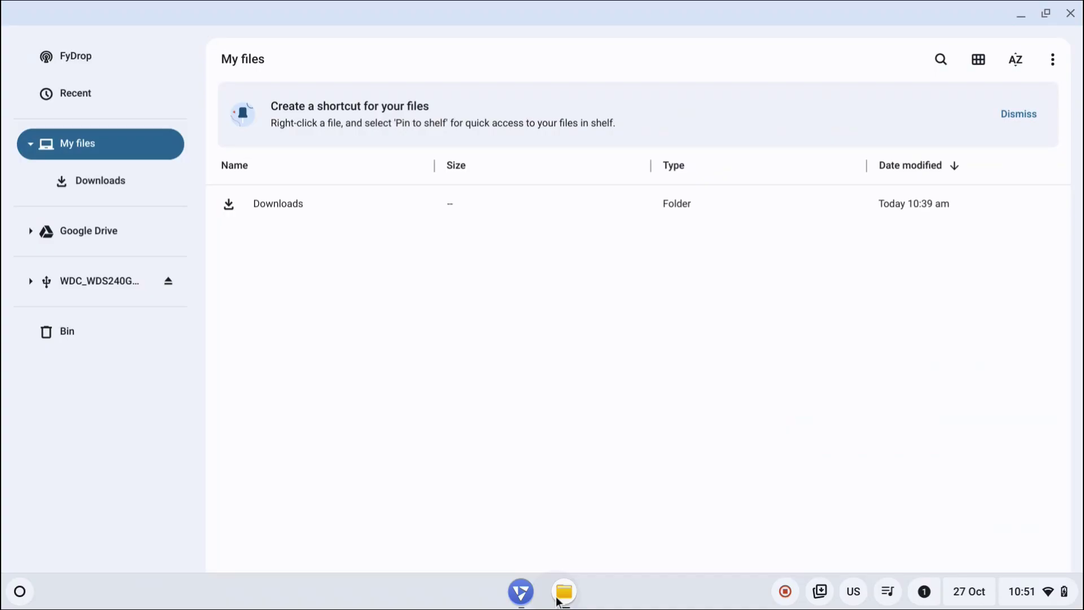
pyautogui.click(559, 598)
pyautogui.click(29, 593)
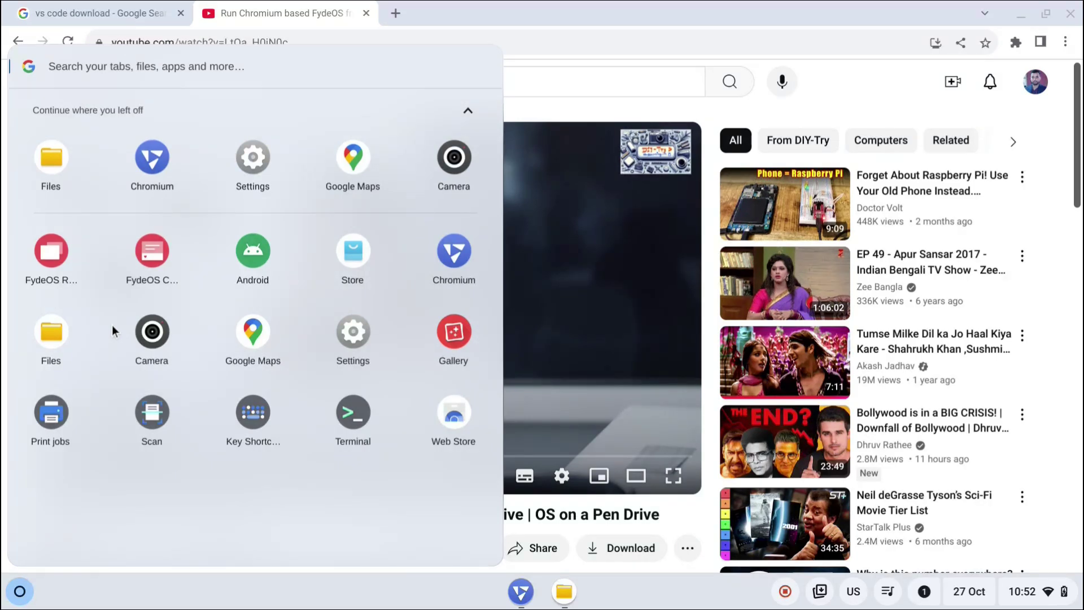
# Open Settings and go to Advanced > Developers, where the Linux environment is still off.
pyautogui.click(346, 341)
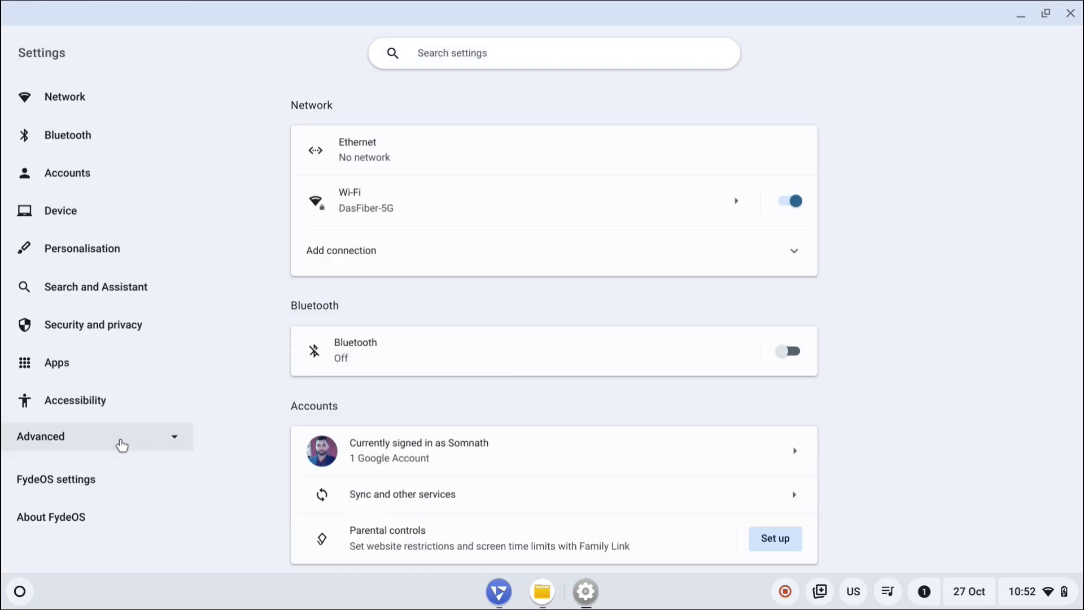
pyautogui.click(121, 443)
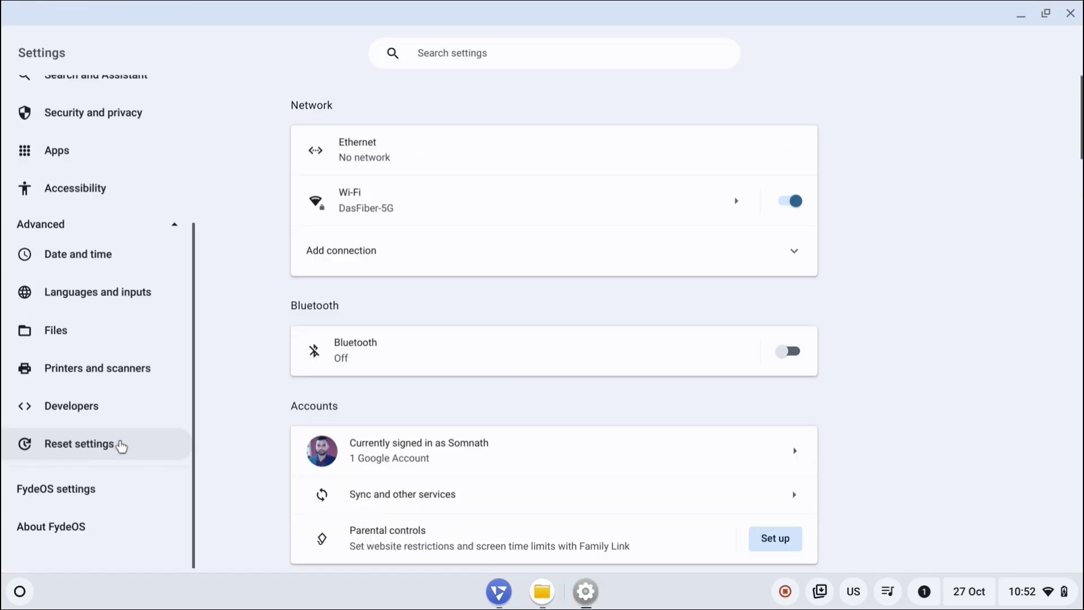
pyautogui.click(73, 406)
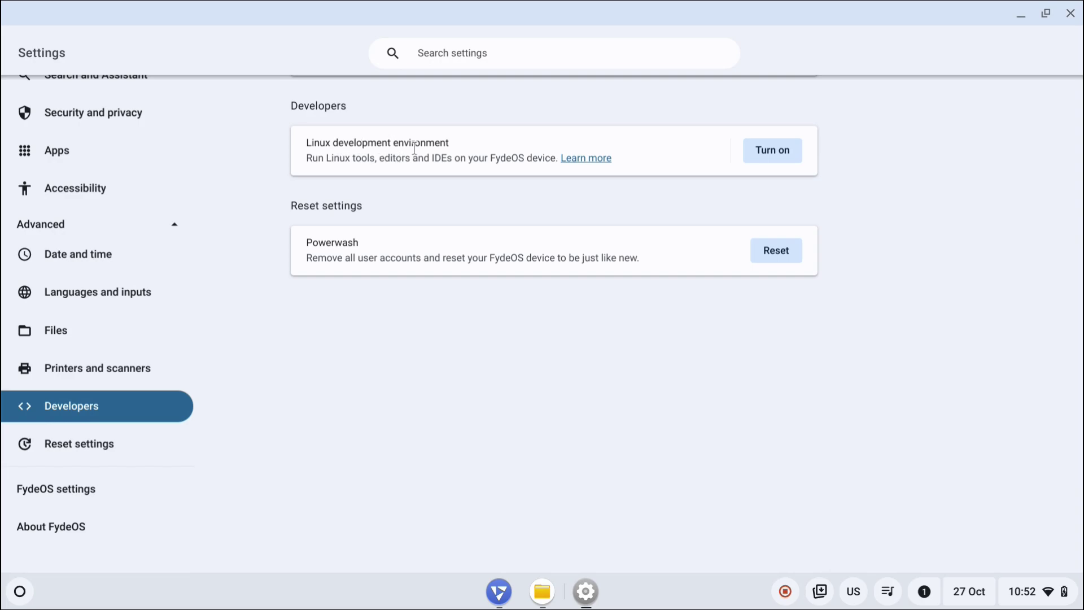
# Turn on the Linux environment with a new username and the recommended 10.0 GB disk.
pyautogui.click(765, 150)
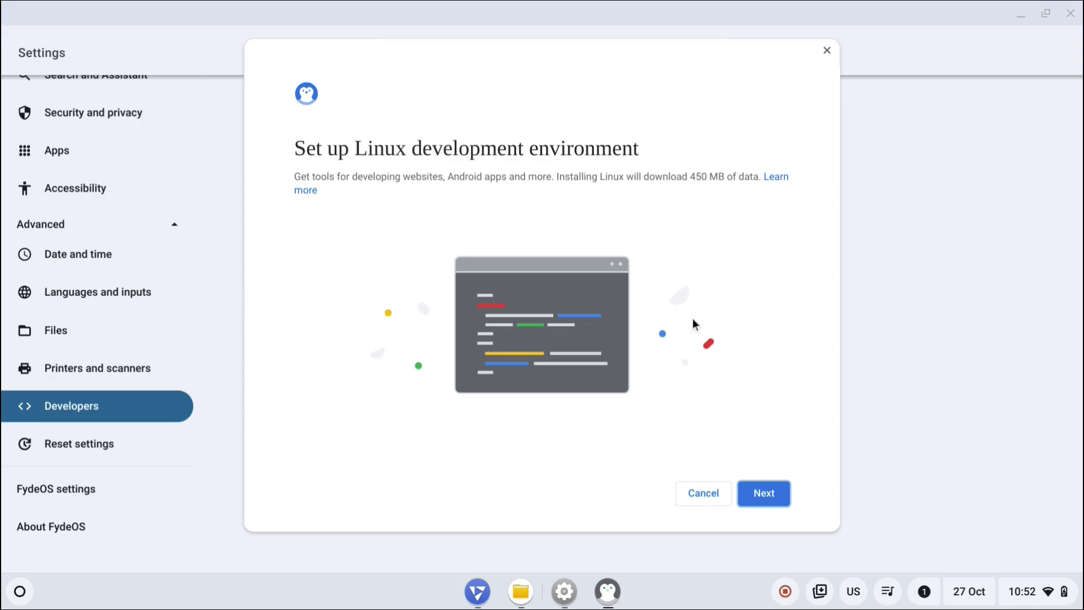
pyautogui.click(750, 490)
pyautogui.click(449, 251)
pyautogui.press('BackSpace')
pyautogui.press('BackSpace')
pyautogui.press('BackSpace')
pyautogui.press('BackSpace')
pyautogui.press('BackSpace')
pyautogui.press('BackSpace')
pyautogui.press('BackSpace')
pyautogui.press('BackSpace')
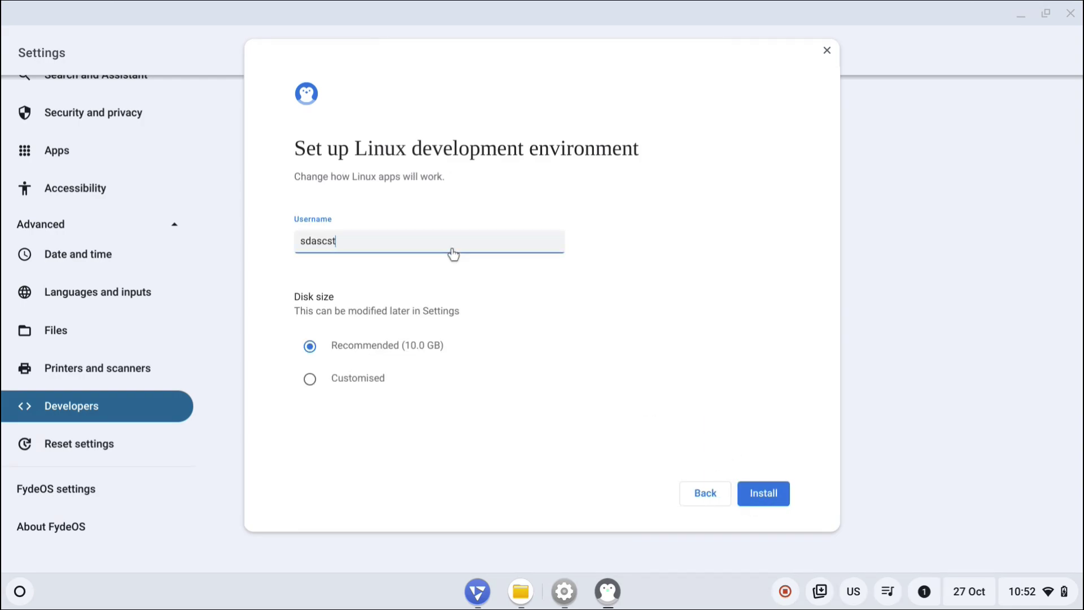
pyautogui.write('daslearning')
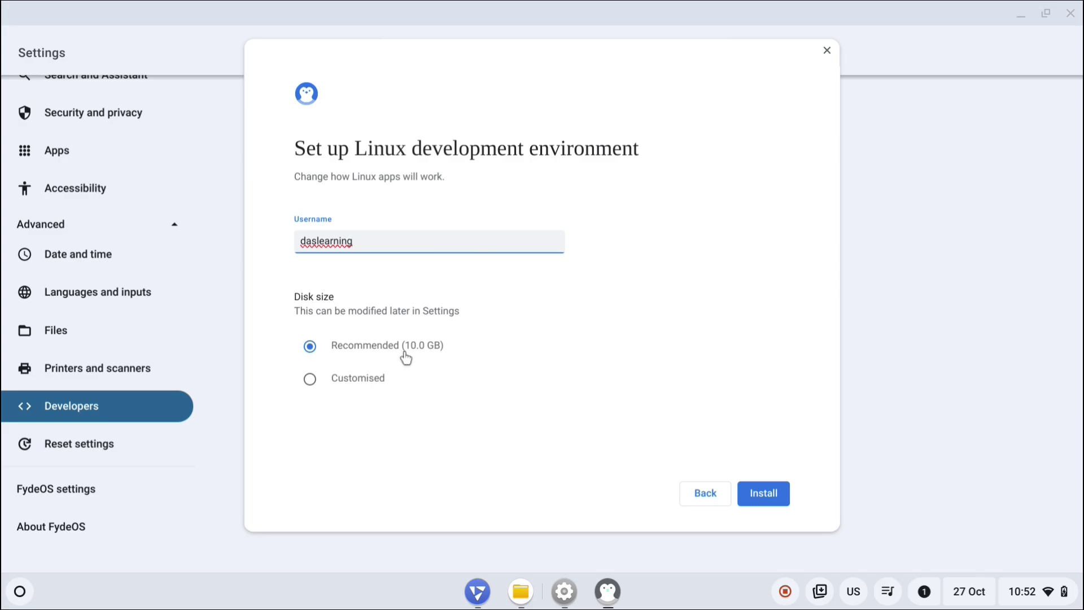
pyautogui.click(754, 507)
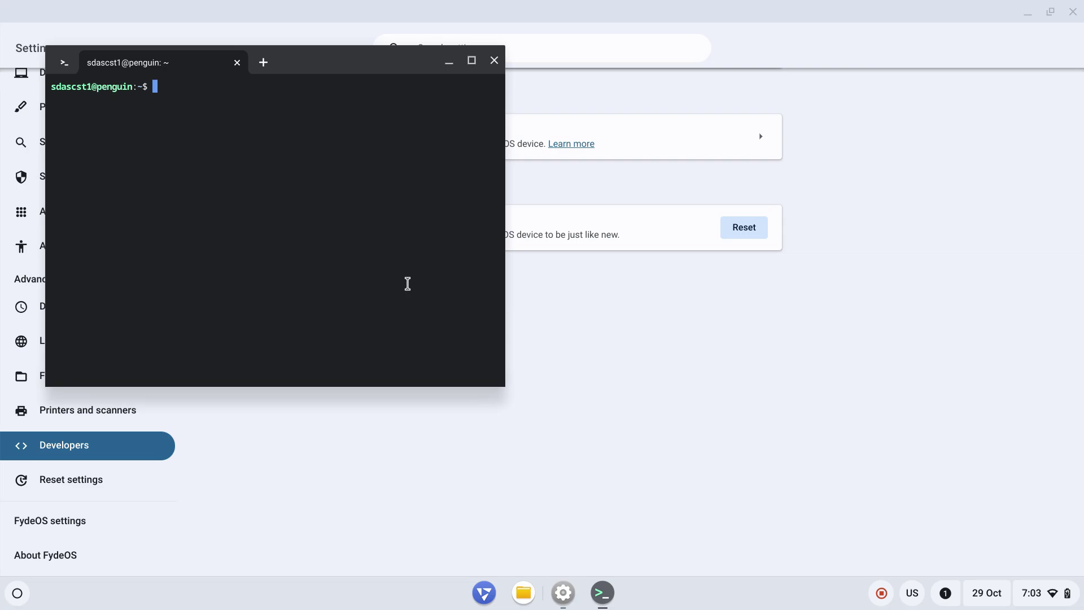
# Maximize the terminal, then run df -h and ls.
pyautogui.click(473, 67)
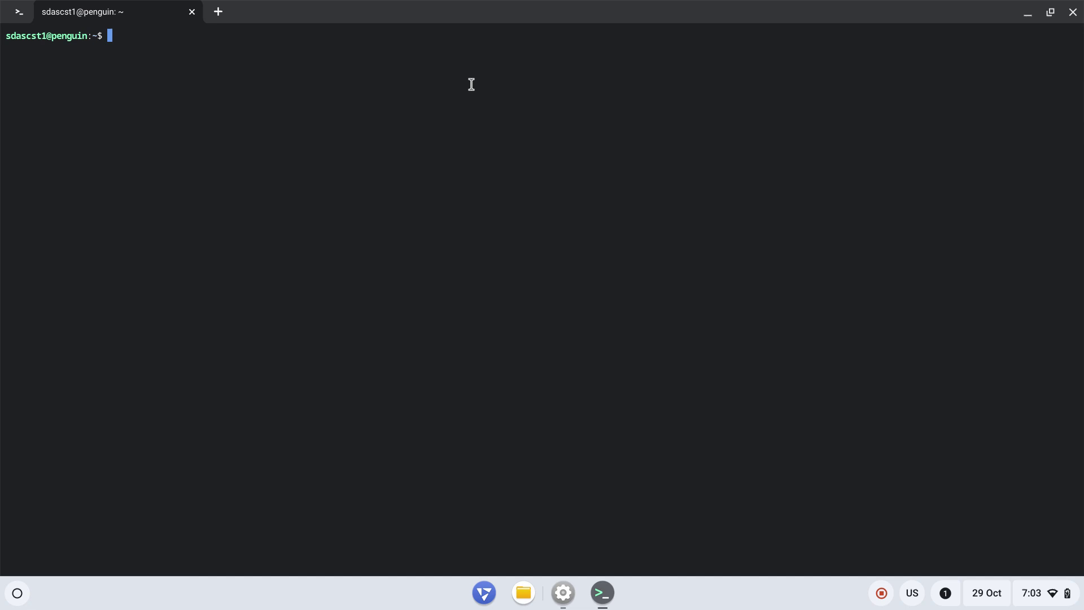
pyautogui.write('df -h')
pyautogui.press('Return')
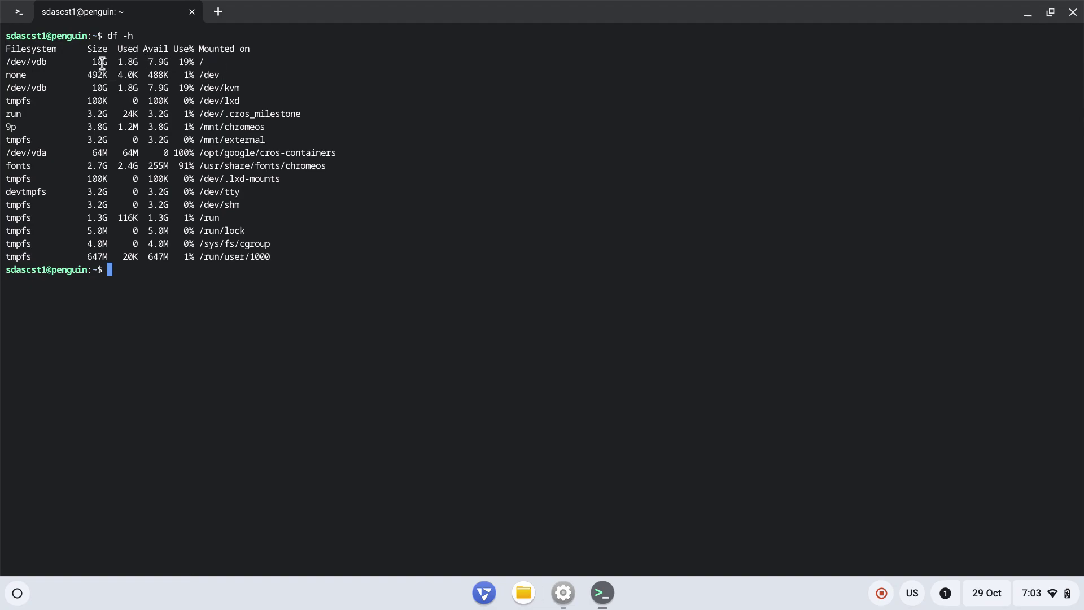
pyautogui.write('ls')
pyautogui.press('Return')
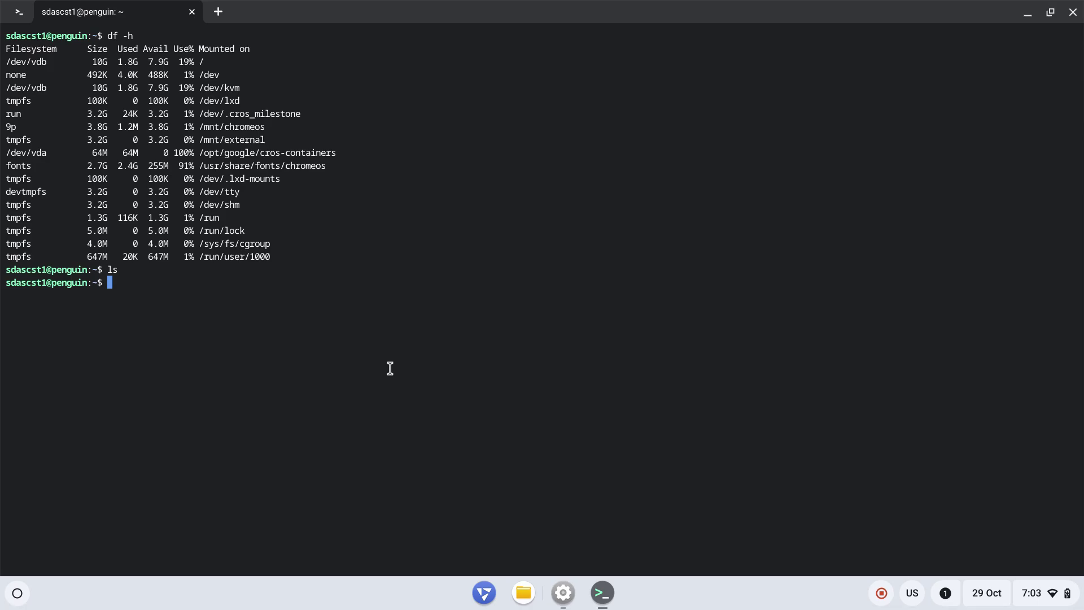
# Open a maximized Chromium window and load google.com.
pyautogui.click(487, 592)
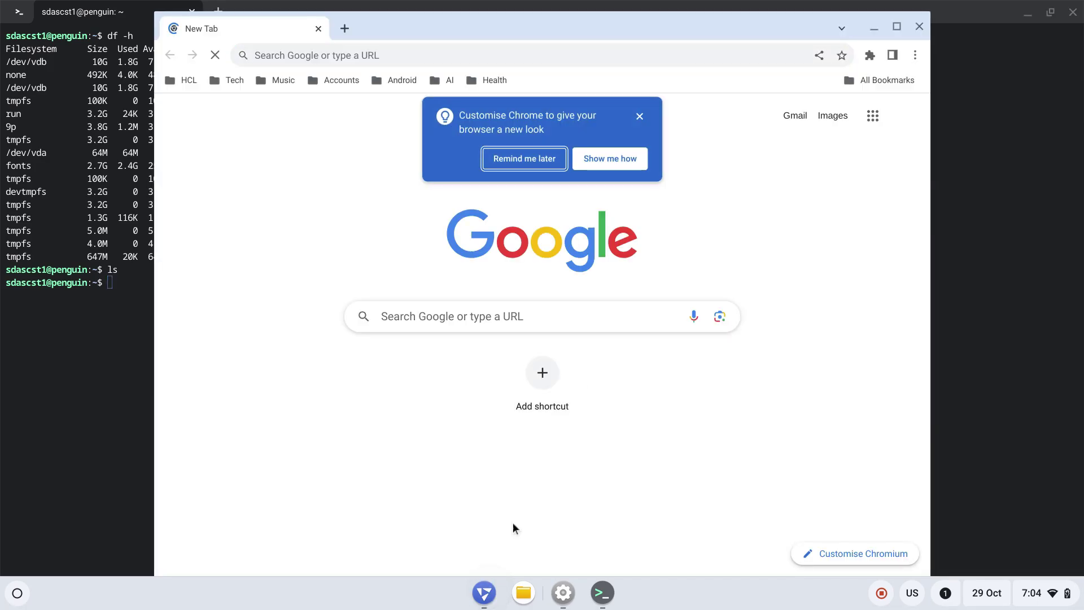
pyautogui.click(890, 32)
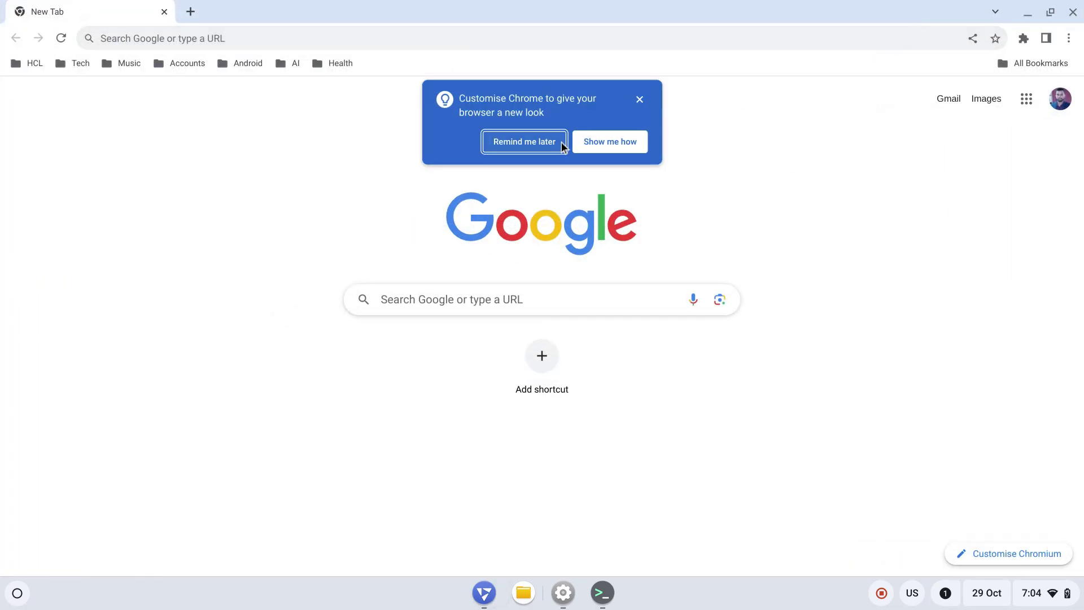
pyautogui.click(455, 39)
pyautogui.write('go')
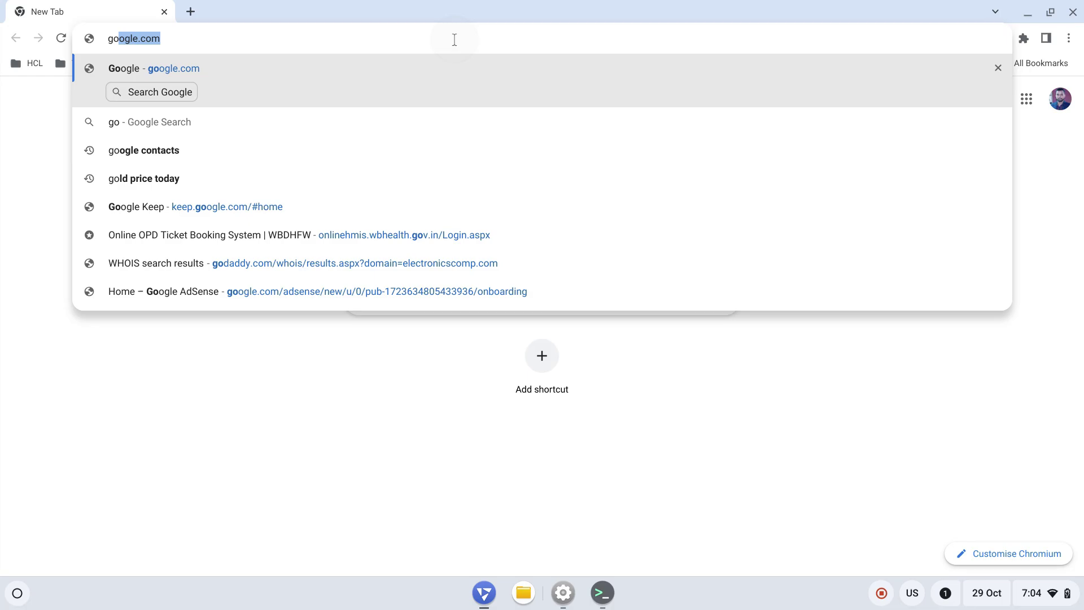
pyautogui.press('Return')
# Search 'vs code download' and download the VS Code .deb package.
pyautogui.click(479, 250)
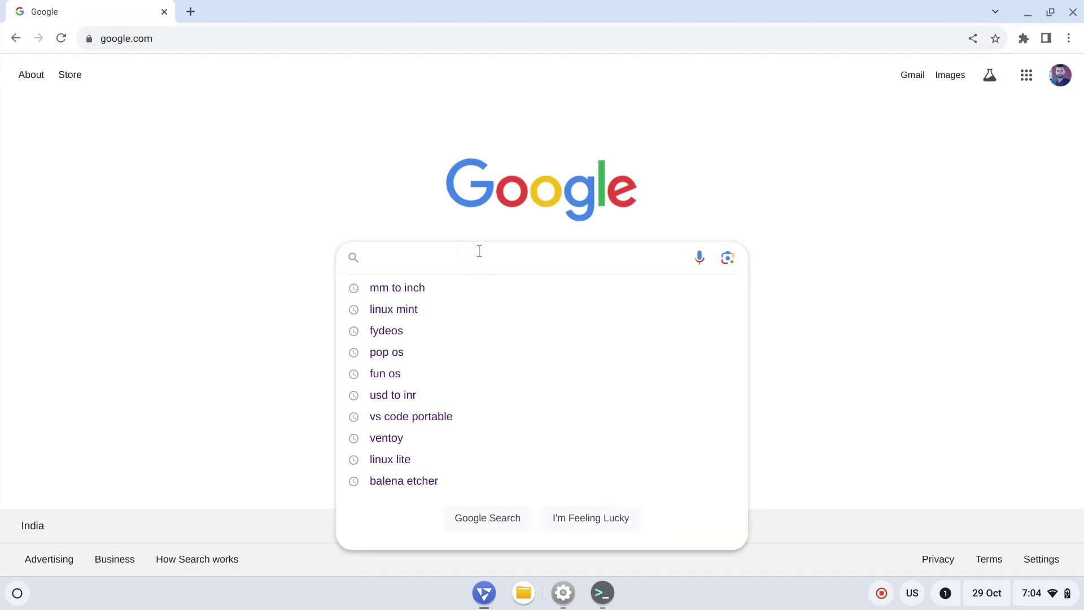
pyautogui.write('vs code download')
pyautogui.press('Return')
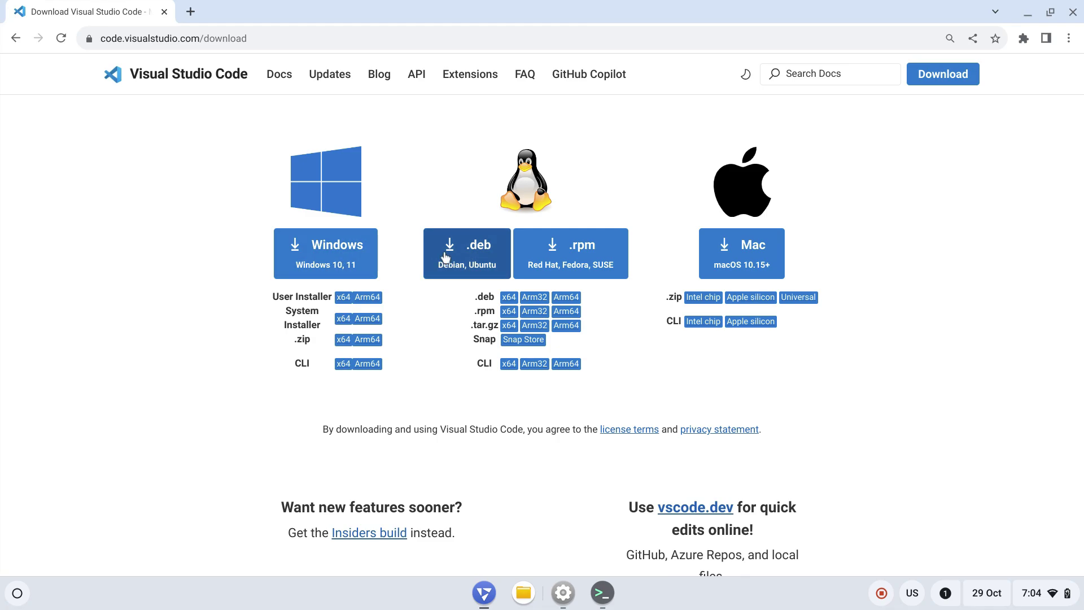
pyautogui.click(476, 268)
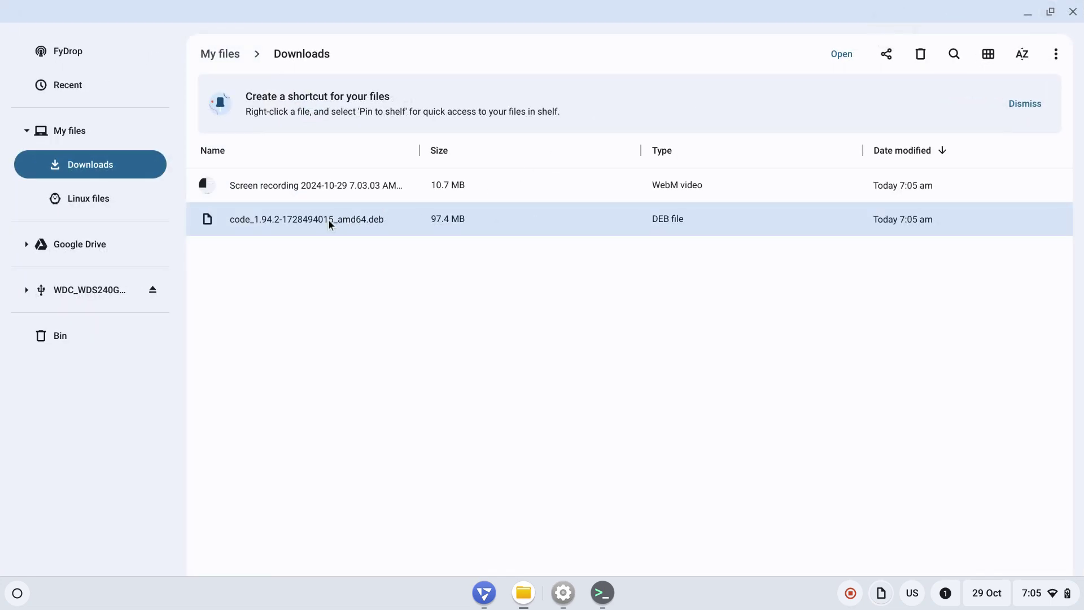
pyautogui.doubleClick(328, 220)
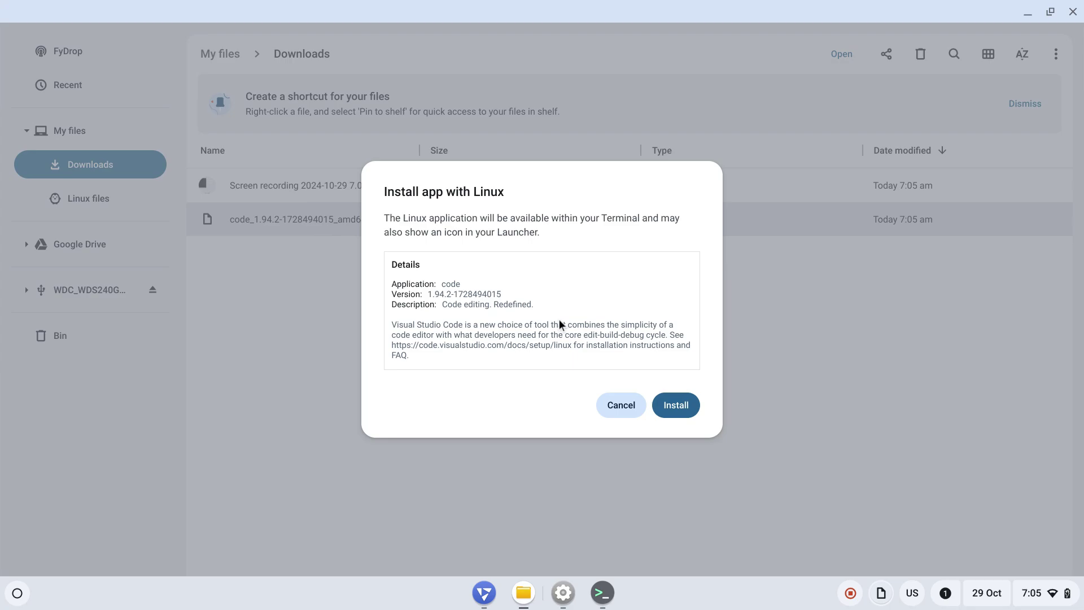
pyautogui.click(674, 402)
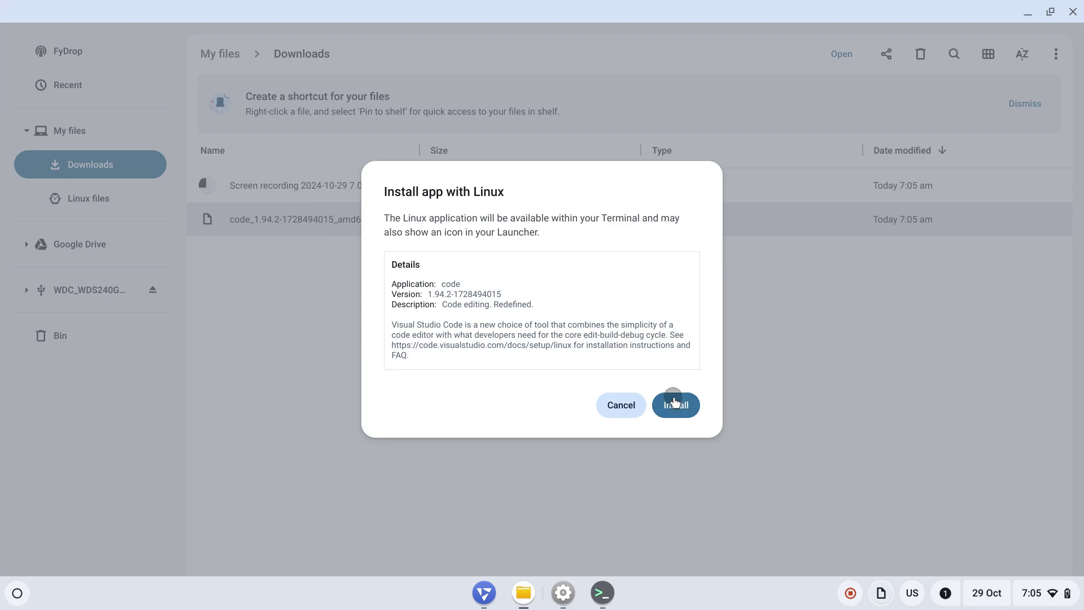
pyautogui.click(675, 404)
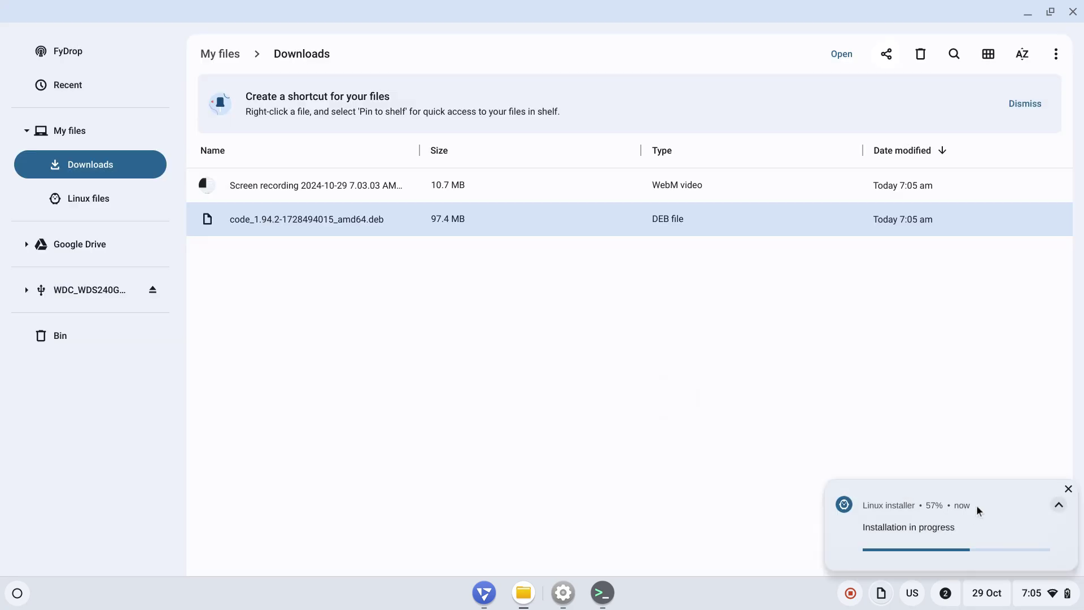
pyautogui.click(1057, 504)
pyautogui.click(991, 534)
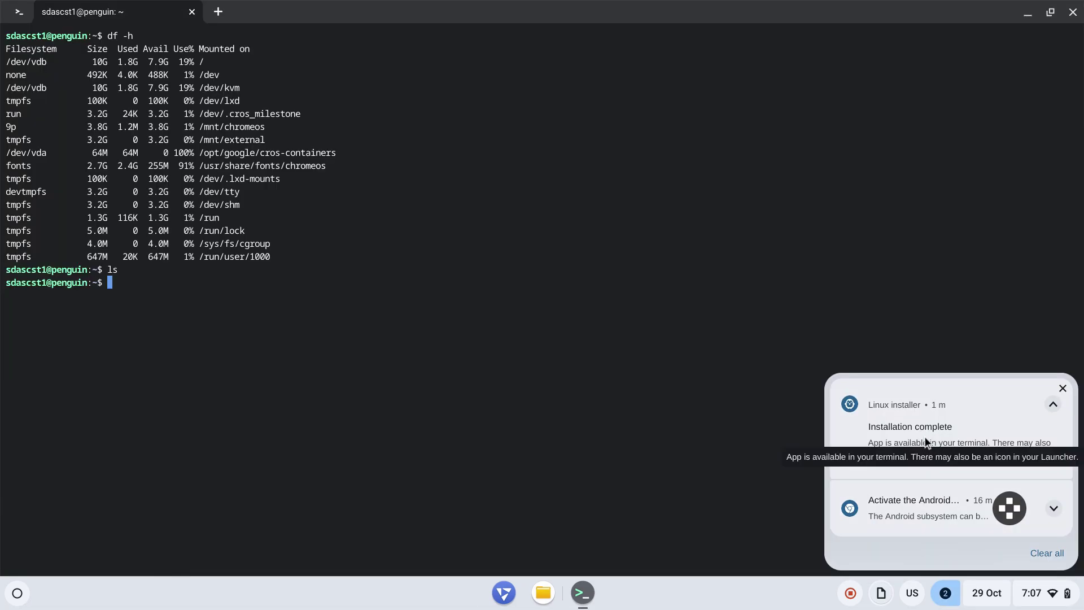
# Launch Visual Studio Code from the launcher's Linux apps folder.
pyautogui.click(20, 594)
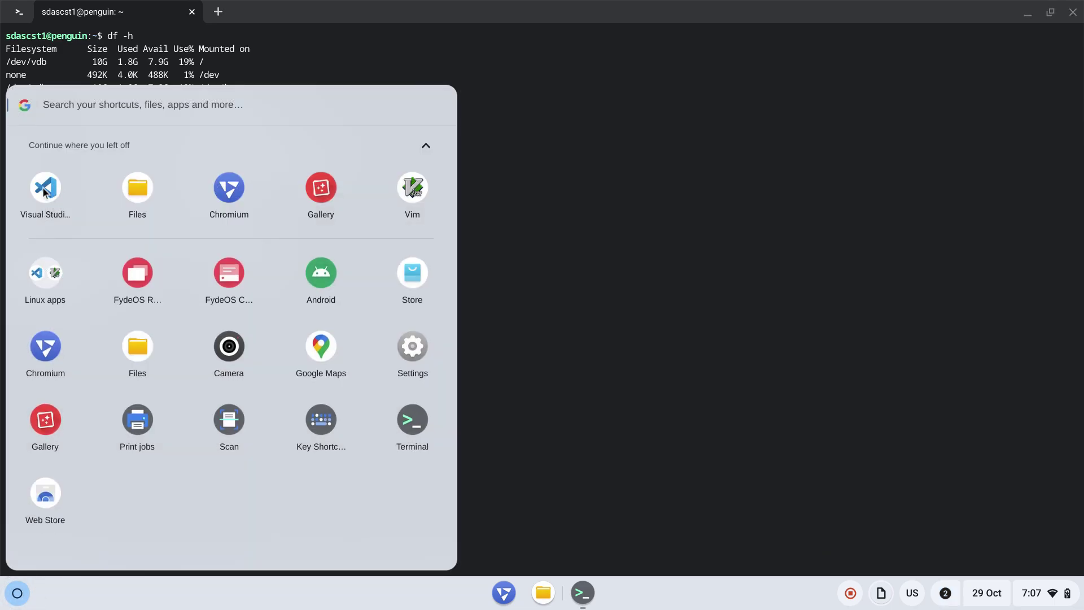
pyautogui.click(49, 274)
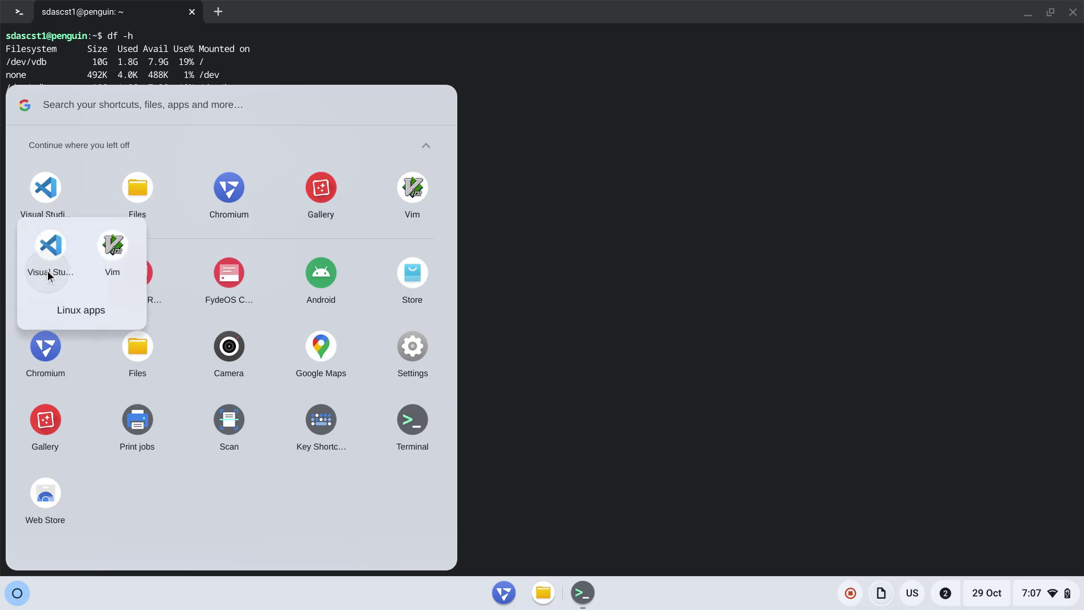
pyautogui.click(47, 255)
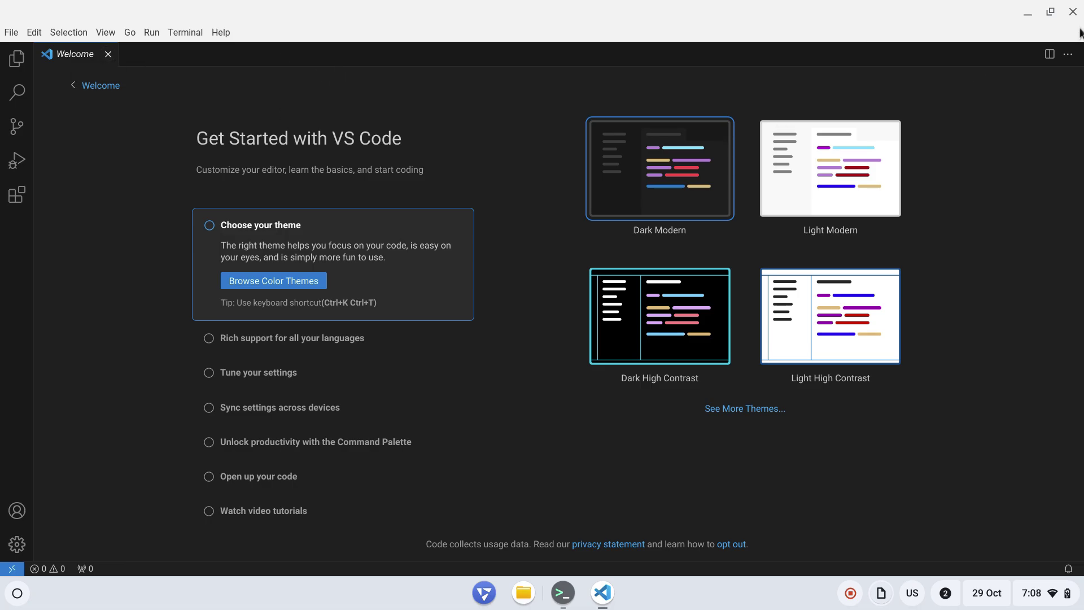
# Close Visual Studio Code to return to the full-screen Terminal.
pyautogui.click(1073, 13)
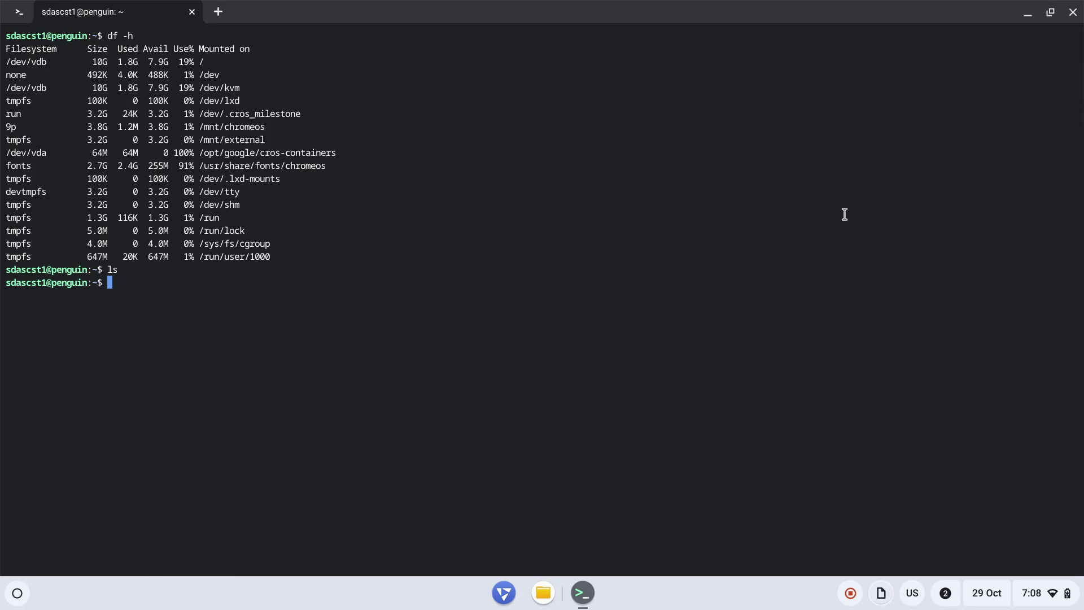
# Exit the terminal, relaunch Terminal from the launcher, and review the Linux development environment settings.
pyautogui.hotkey('ctrl', 'd')
pyautogui.click(25, 597)
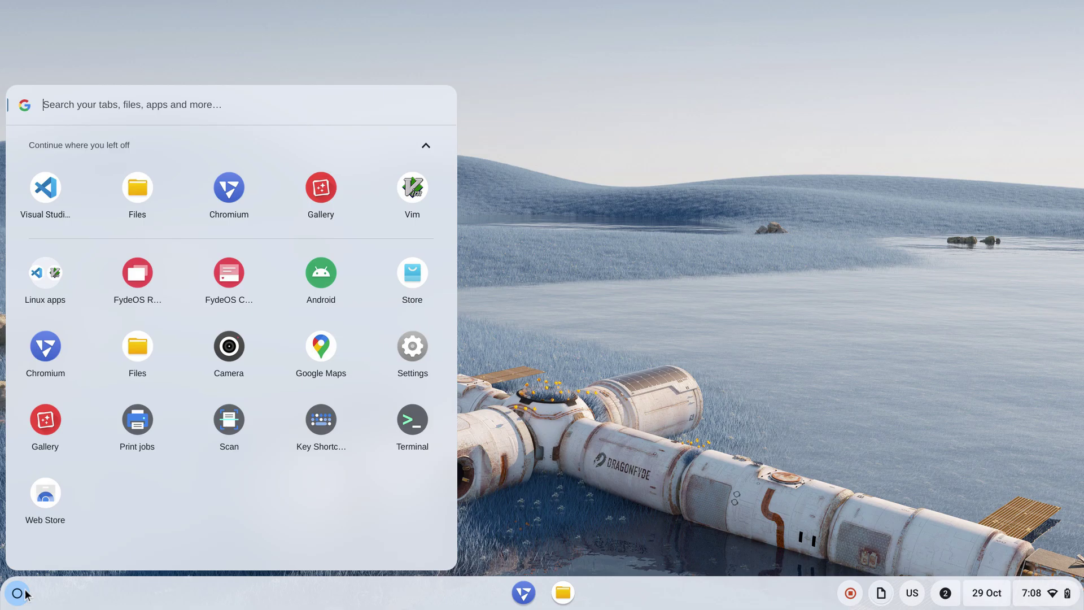
pyautogui.click(416, 429)
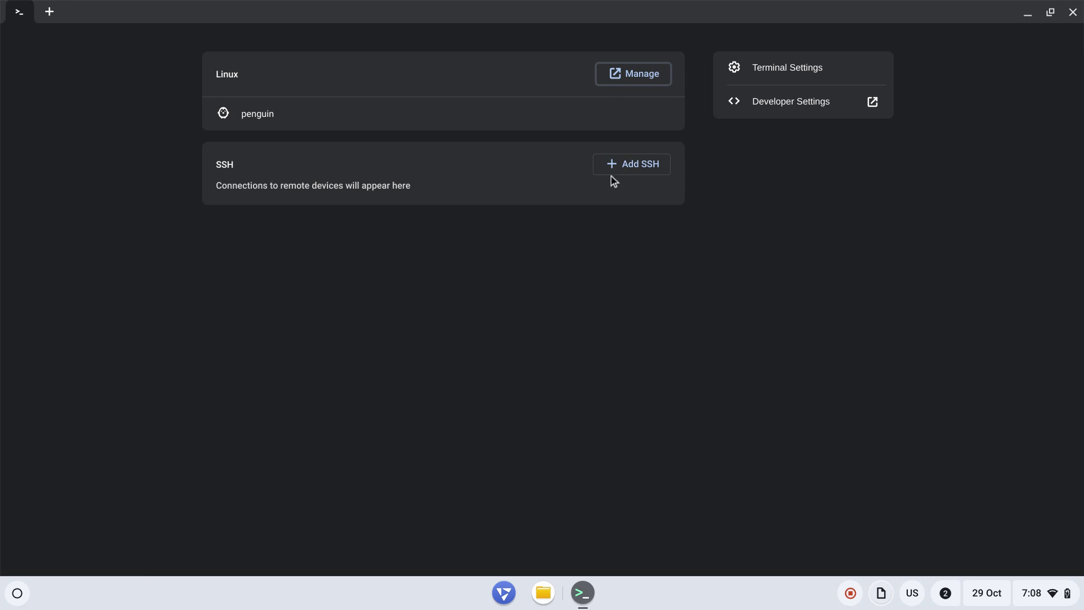
pyautogui.click(626, 75)
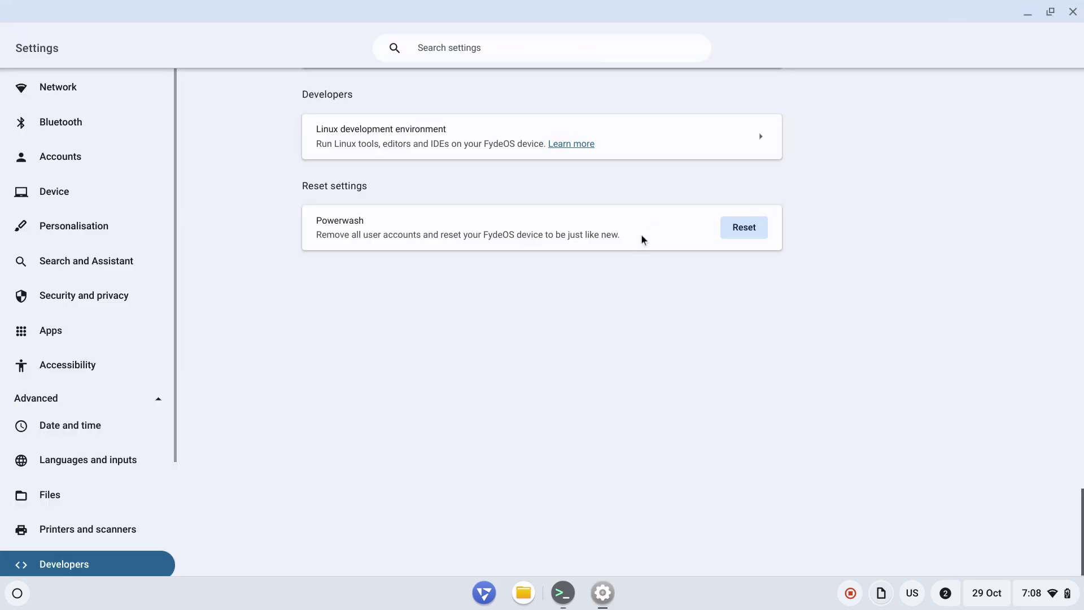
pyautogui.click(1072, 11)
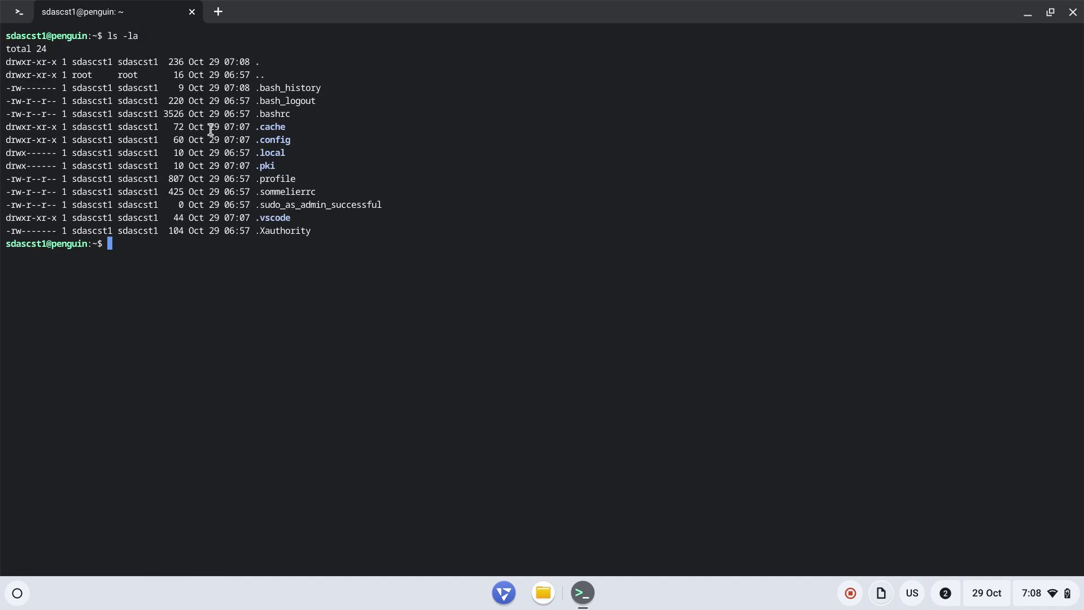
# In a penguin shell, list hidden home files with 'ls -la' and run 'sudo apt update'.
pyautogui.write('sudo apt update')
pyautogui.press('Return')
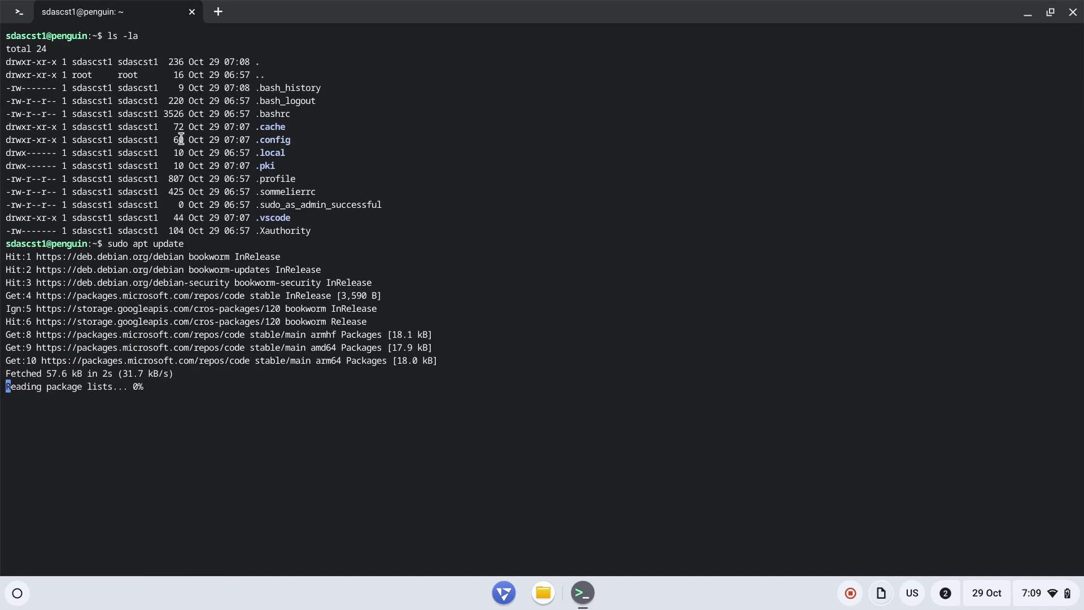